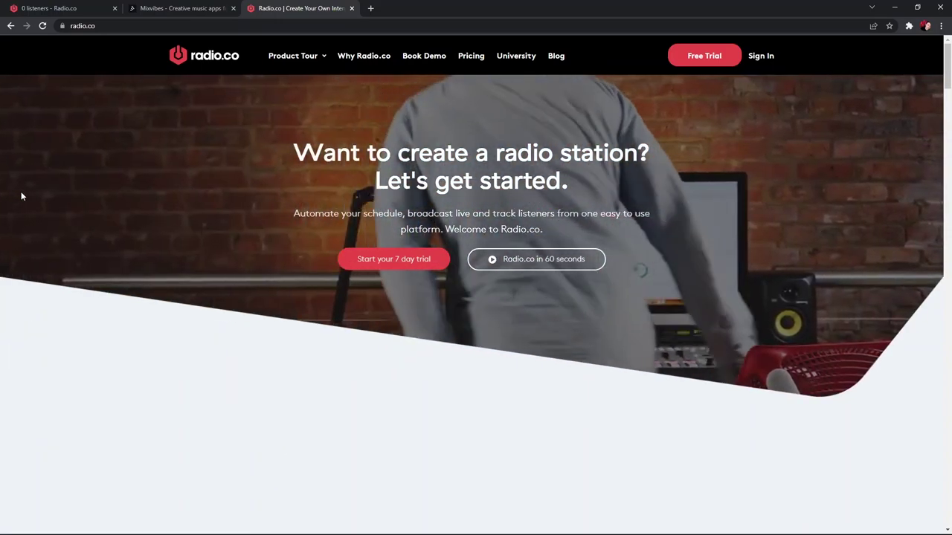
- Switch from the Radio.co page to the Mixvibes browser tab
{"action": "left_click", "coordinate": [180, 9]}
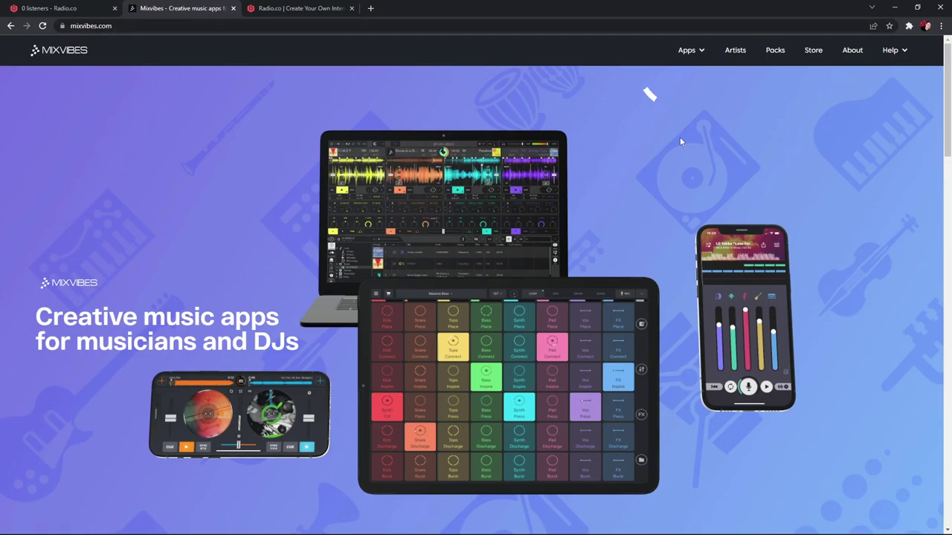
- Download the Cross DJ 4 Pro PC demo installer from the Mixvibes store
{"action": "left_click", "coordinate": [695, 49]}
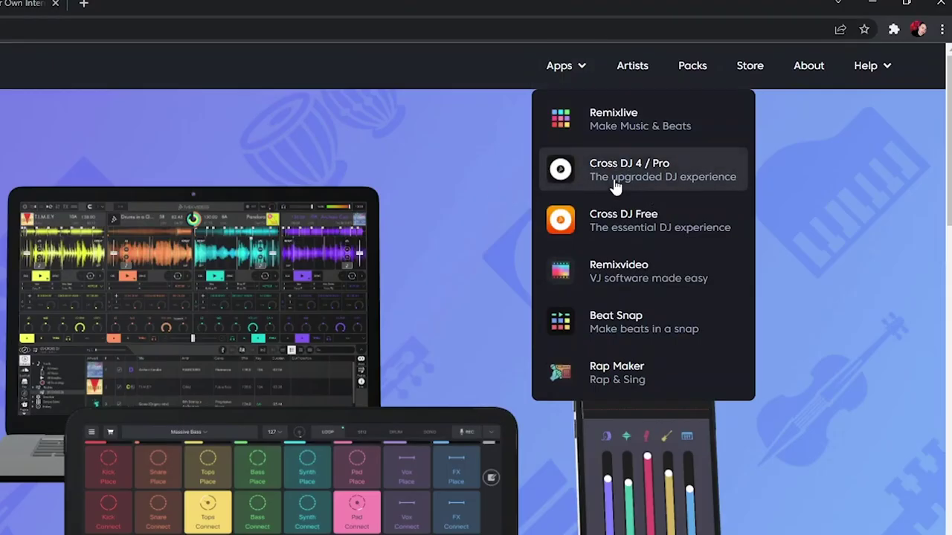
{"action": "left_click", "coordinate": [617, 184]}
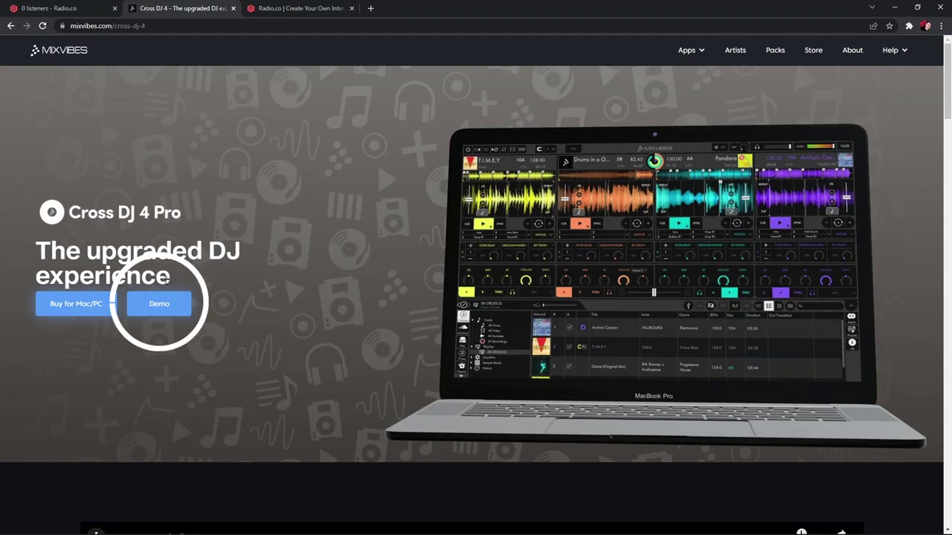
{"action": "left_click", "coordinate": [168, 302]}
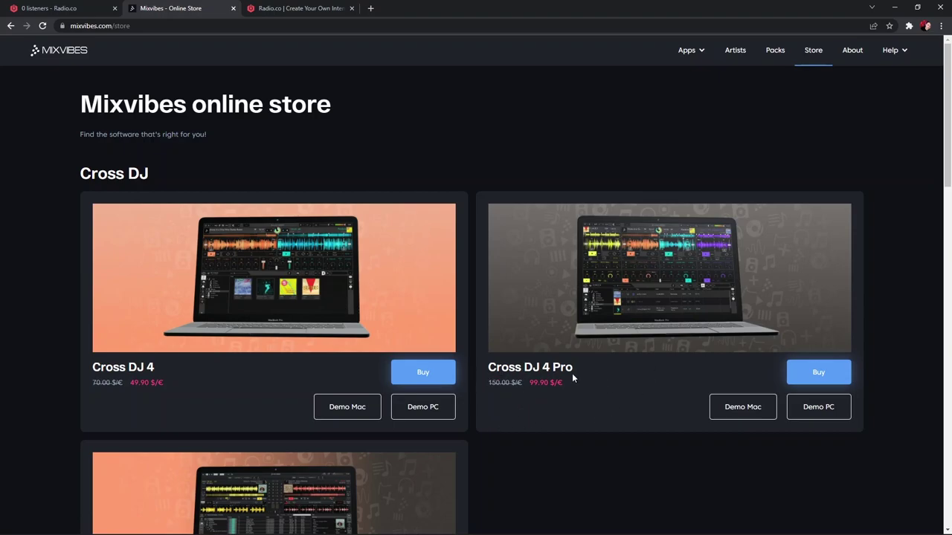
{"action": "left_click", "coordinate": [840, 413]}
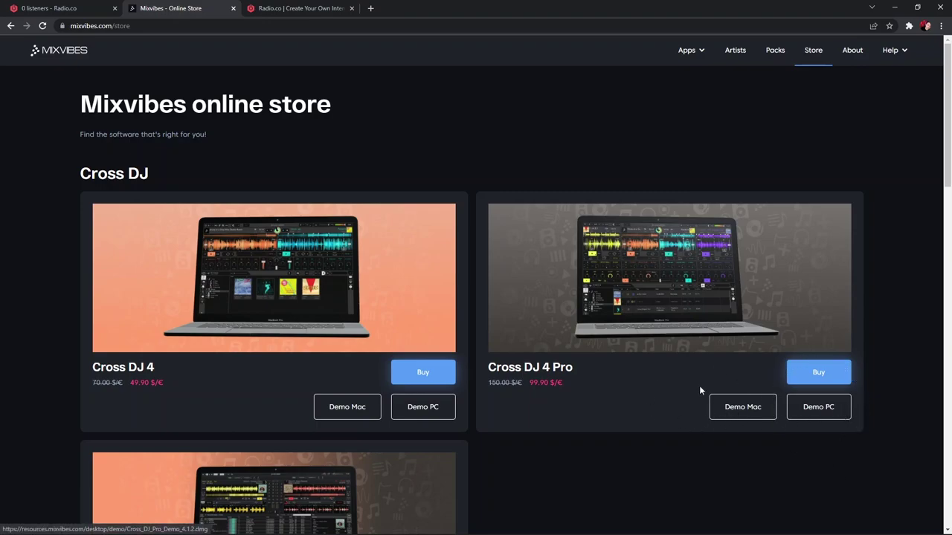
{"action": "left_click", "coordinate": [818, 416]}
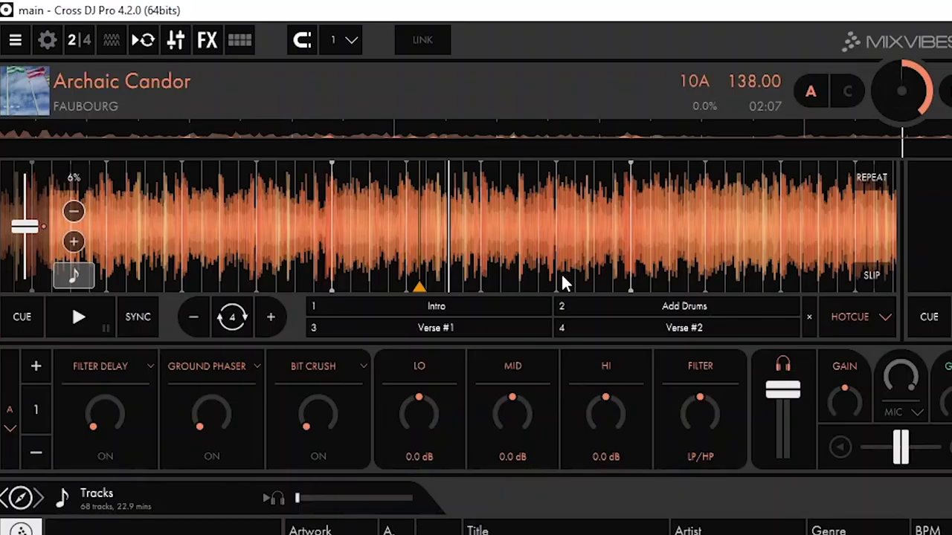
- Set Cross DJ Pro's output device to Music (2- TC-Helicon GoXLR Mini) in audio preferences
{"action": "left_click", "coordinate": [50, 46]}
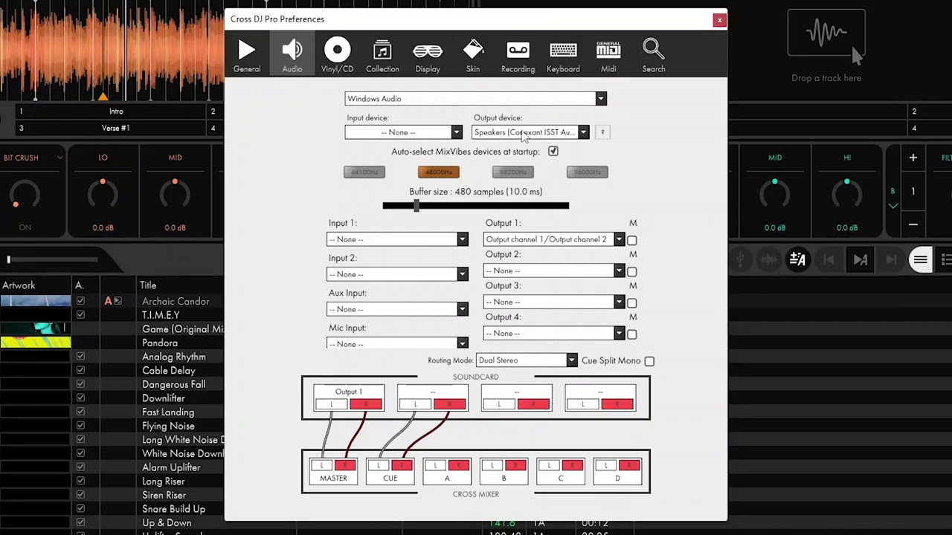
{"action": "left_click", "coordinate": [523, 134]}
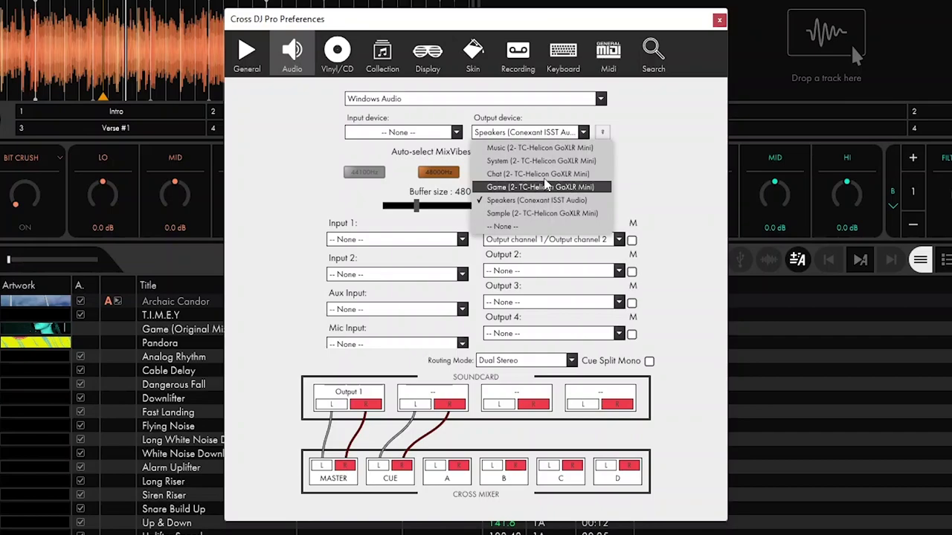
{"action": "left_click", "coordinate": [542, 147]}
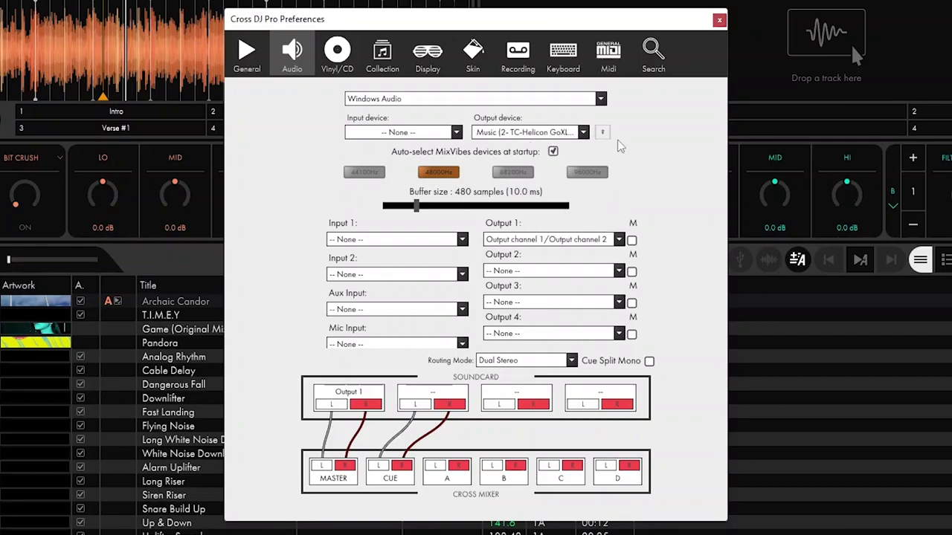
{"action": "left_click", "coordinate": [719, 20]}
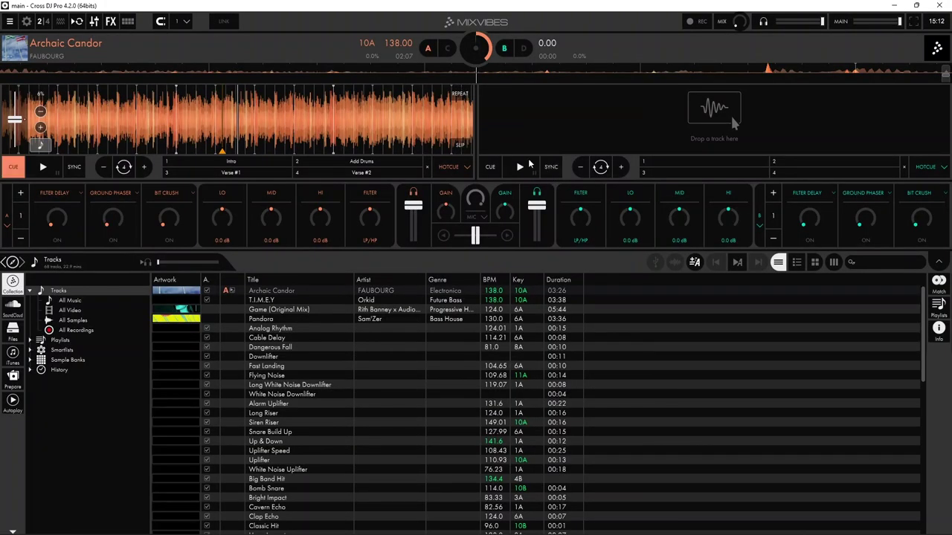
- Launch BUTT and start adding a new Radio.co-type server in its settings
{"action": "left_click", "coordinate": [508, 523]}
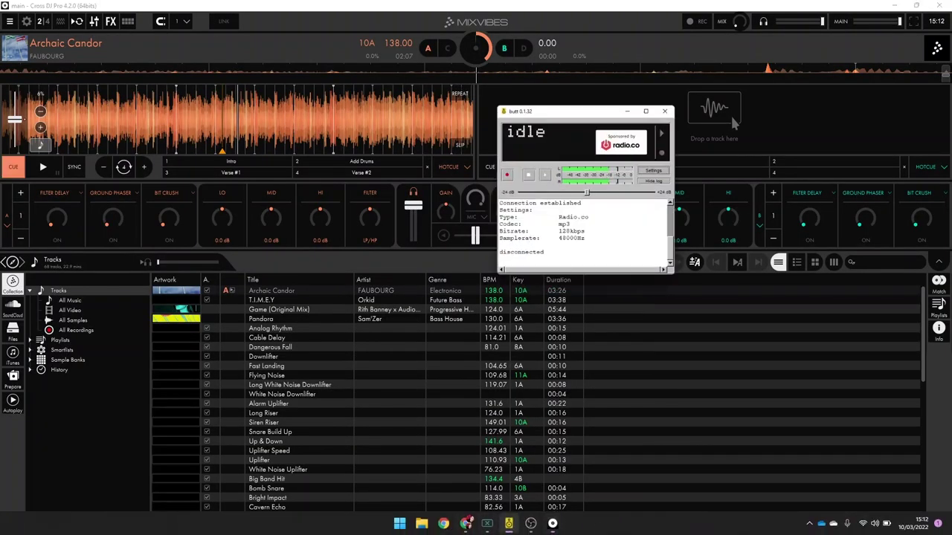
{"action": "left_click_drag", "start_coordinate": [588, 111], "coordinate": [531, 57]}
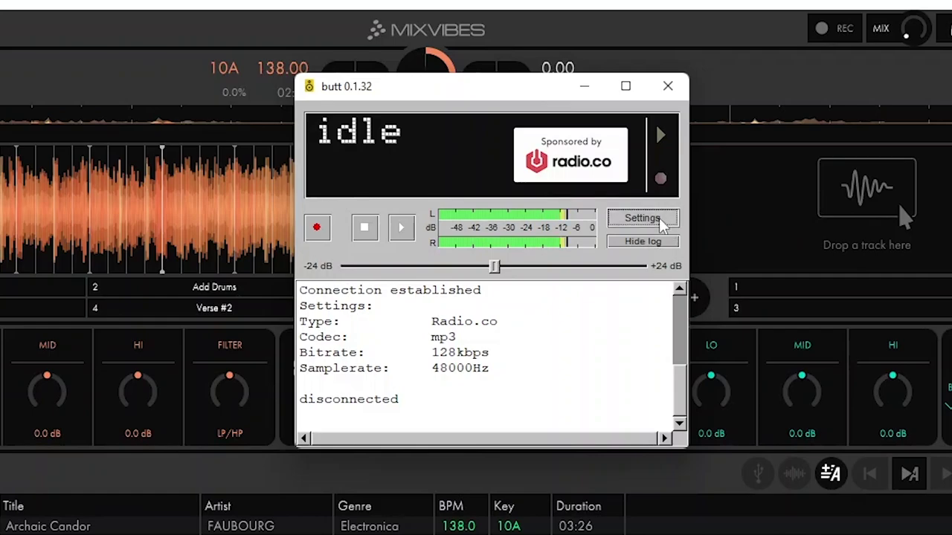
{"action": "left_click", "coordinate": [660, 220]}
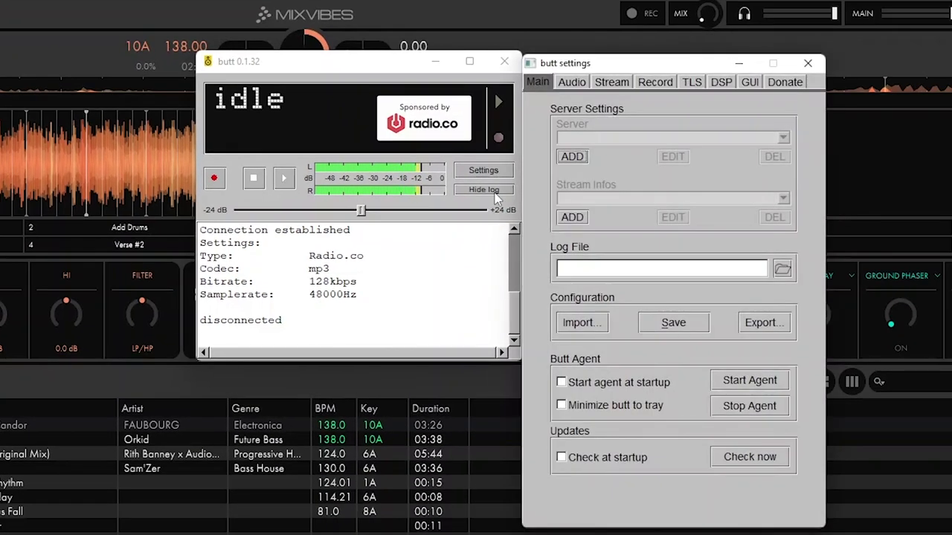
{"action": "left_click", "coordinate": [572, 156]}
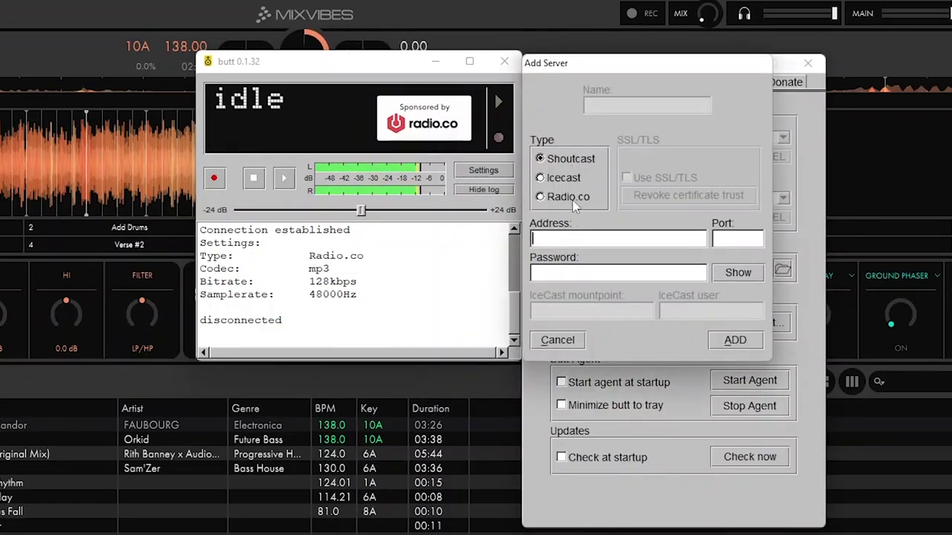
{"action": "left_click", "coordinate": [571, 199]}
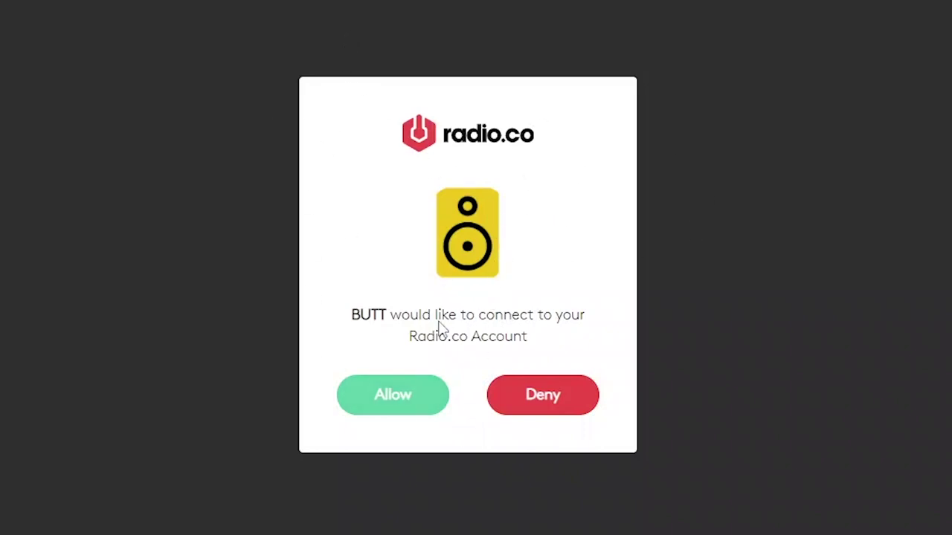
- Authorize BUTT on Radio.co so the Pete FM station is added as a server
{"action": "left_click", "coordinate": [390, 412]}
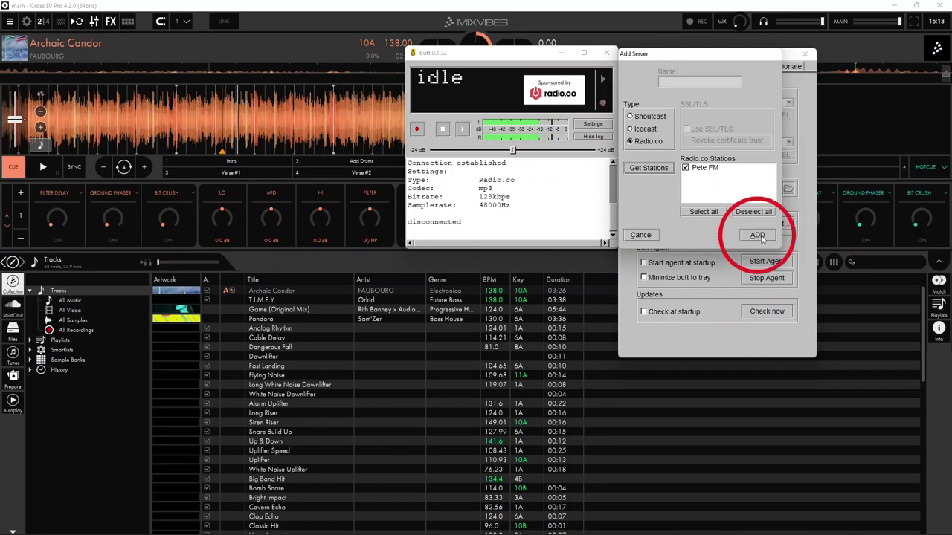
{"action": "left_click", "coordinate": [754, 235]}
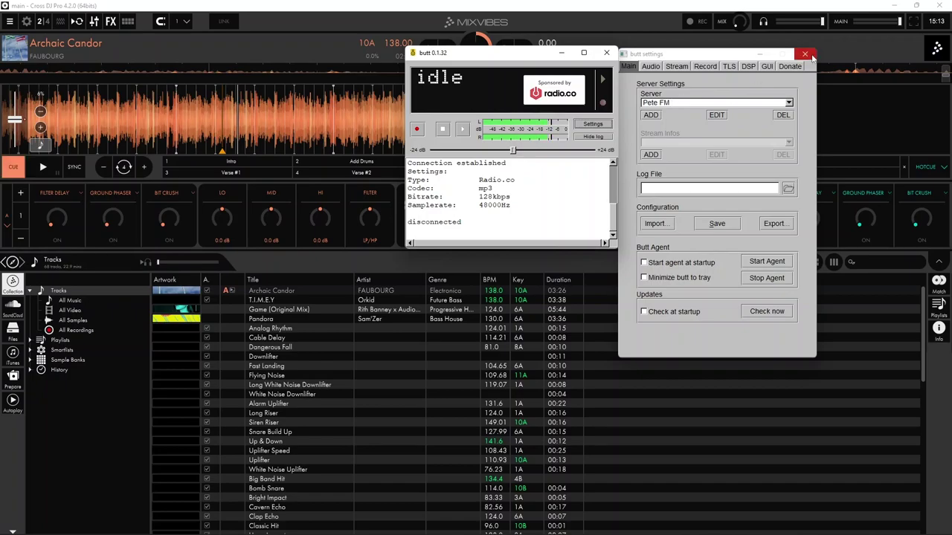
- Set BUTT's audio input device to '5: Broadcast Stream Mix' and close the settings
{"action": "left_click", "coordinate": [805, 55]}
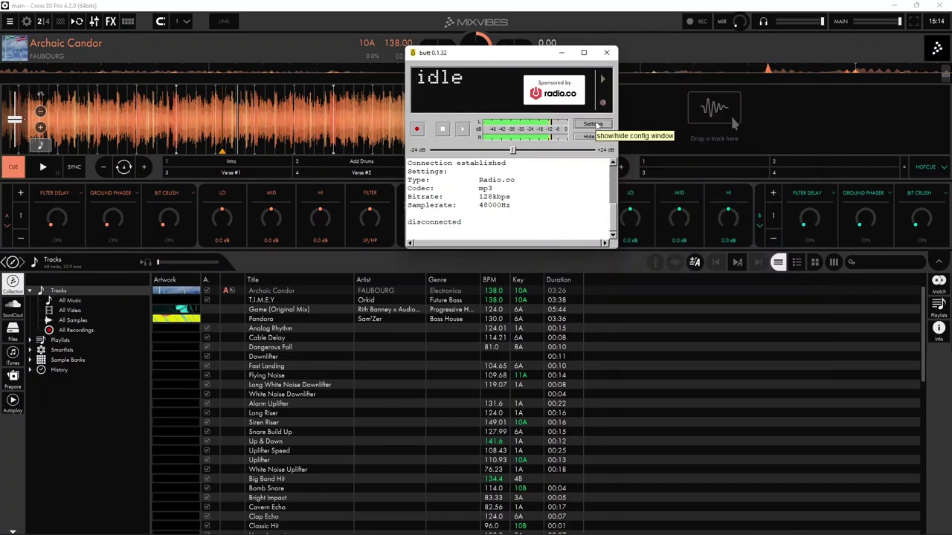
{"action": "left_click", "coordinate": [594, 124]}
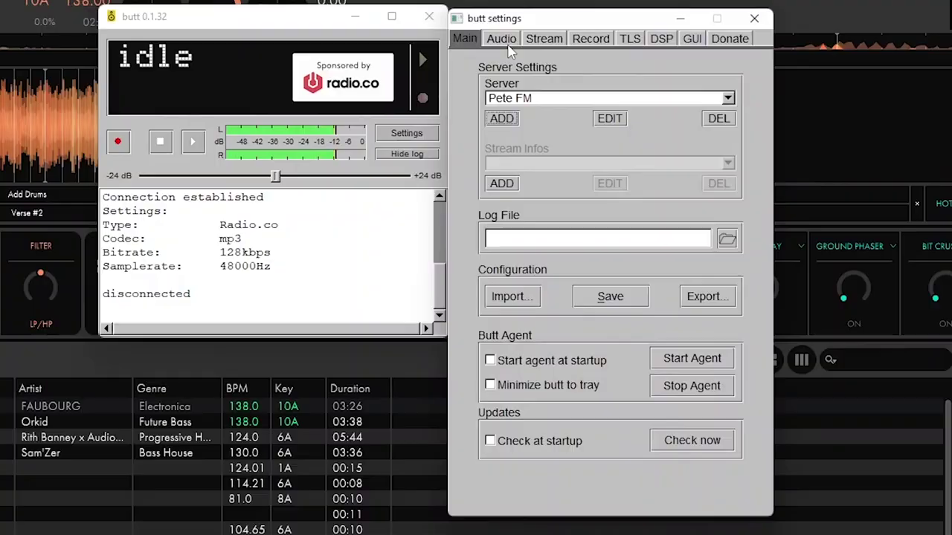
{"action": "left_click", "coordinate": [651, 66]}
{"action": "left_click", "coordinate": [673, 104]}
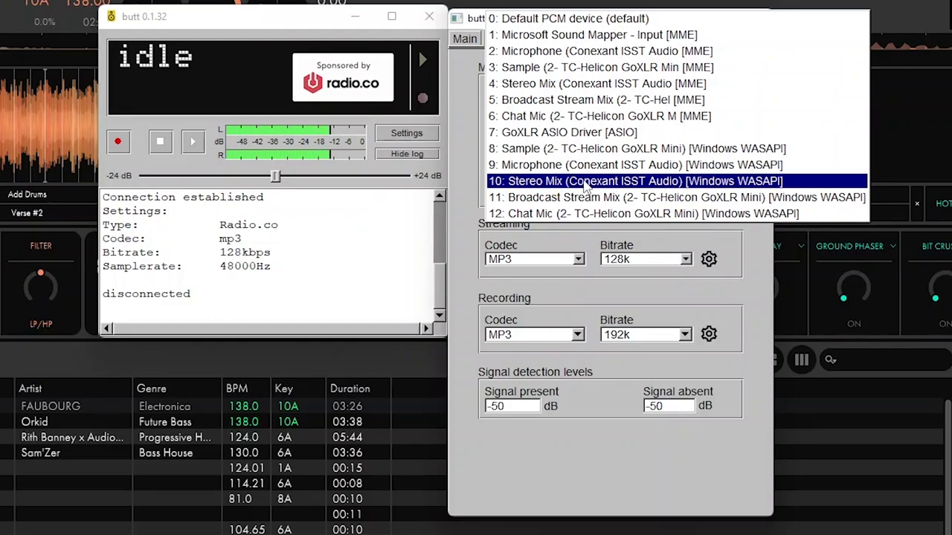
{"action": "left_click", "coordinate": [578, 106]}
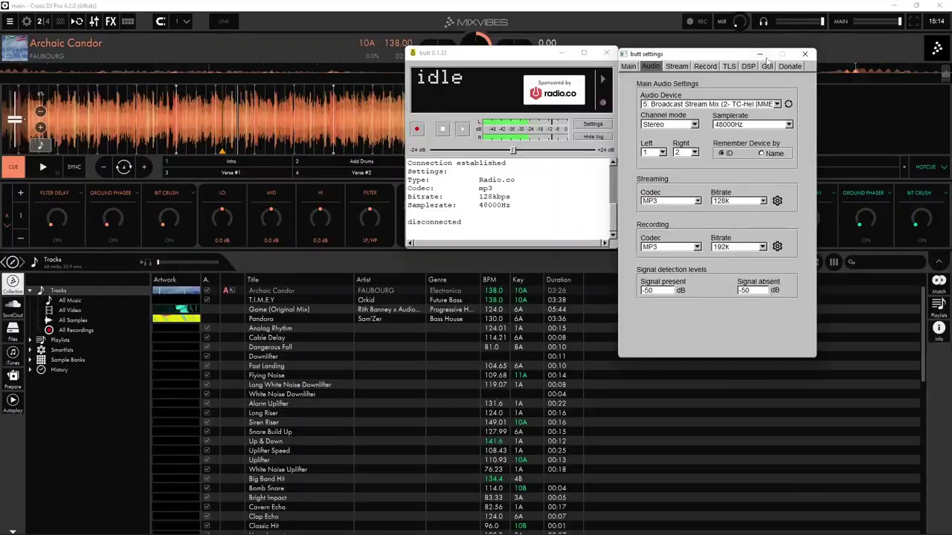
{"action": "left_click", "coordinate": [806, 54]}
- Play Archaic Candor on deck A and connect BUTT's stream to Pete FM
{"action": "left_click_drag", "start_coordinate": [504, 57], "coordinate": [604, 72]}
{"action": "left_click", "coordinate": [663, 66]}
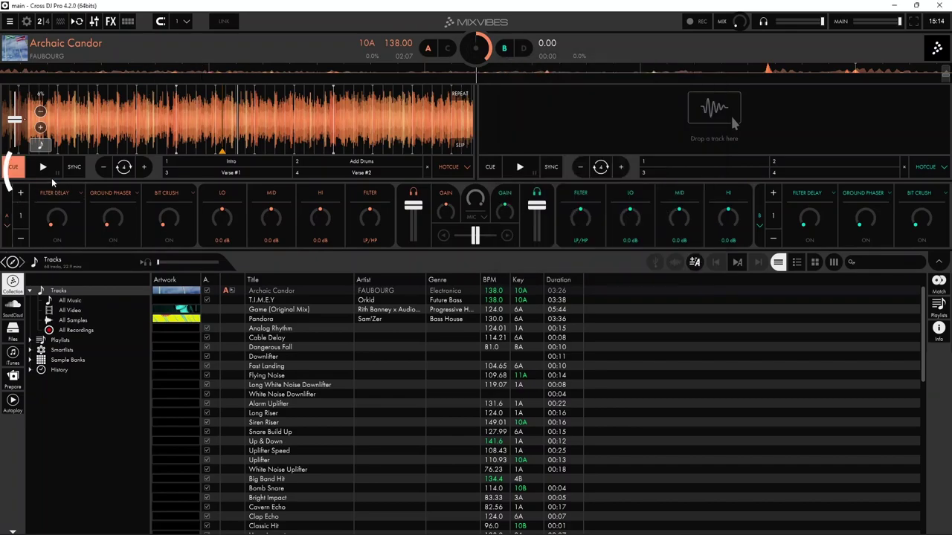
{"action": "left_click", "coordinate": [46, 172]}
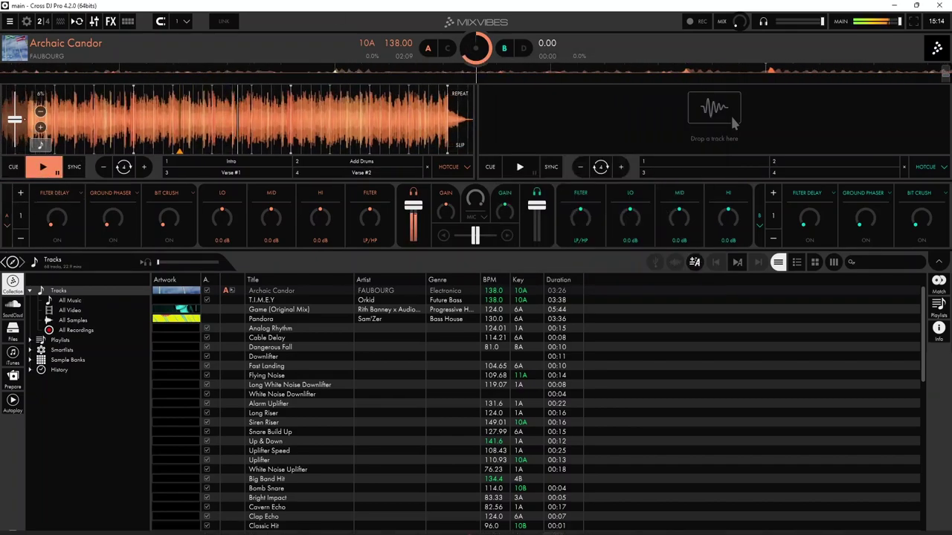
{"action": "left_click", "coordinate": [509, 524]}
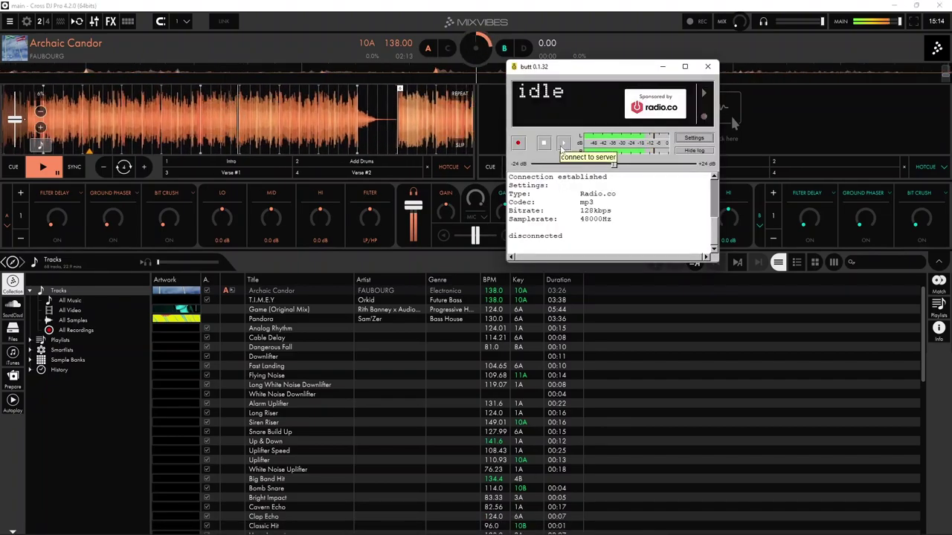
{"action": "left_click", "coordinate": [563, 143]}
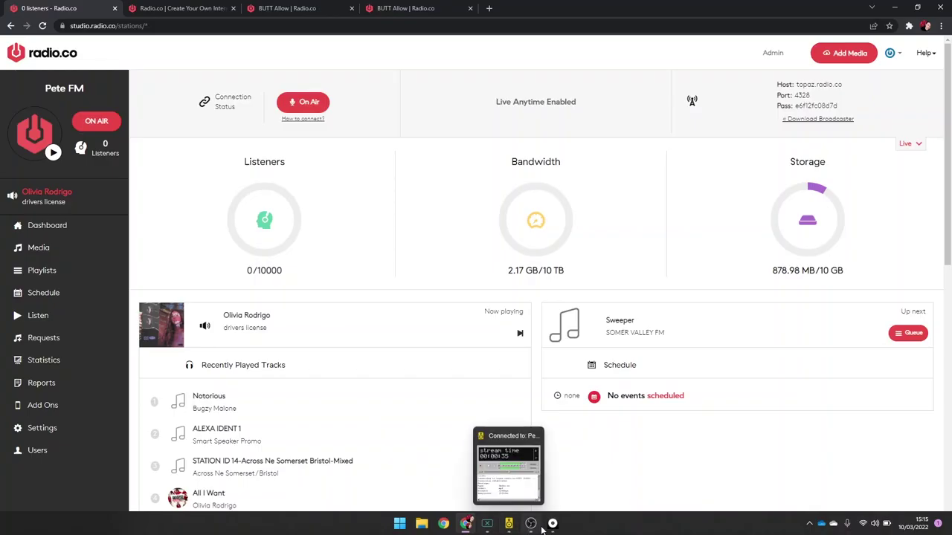
- Check the Radio.co dashboard, then stop BUTT's stream to disconnect from Pete FM
{"action": "left_click", "coordinate": [553, 523]}
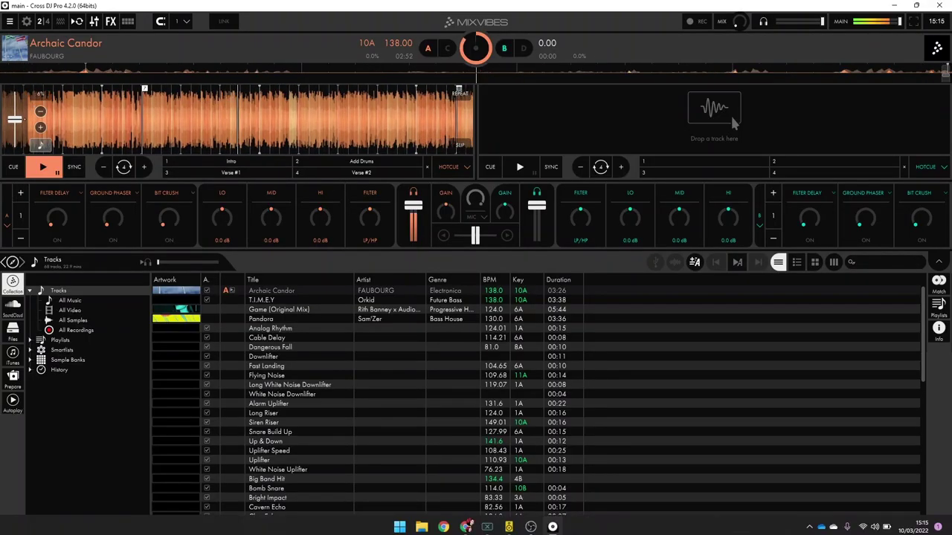
{"action": "left_click", "coordinate": [510, 522]}
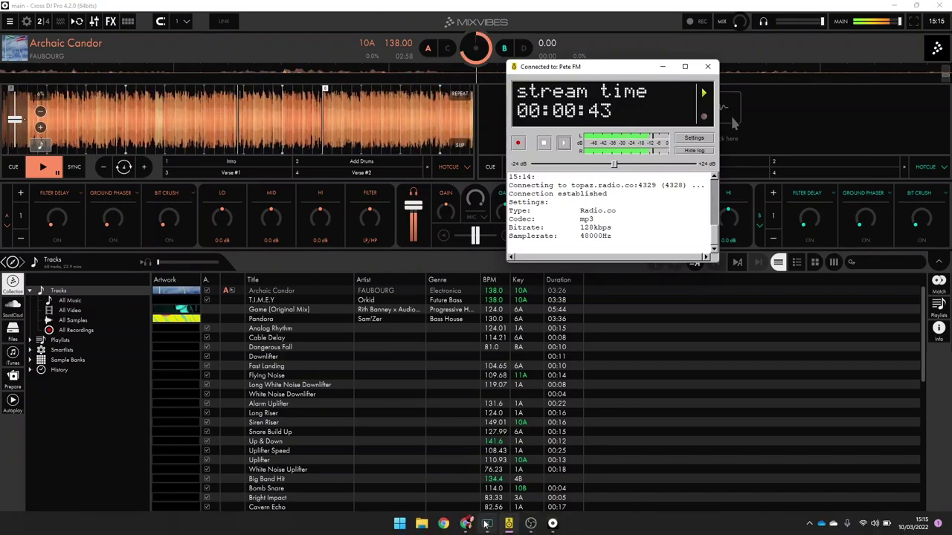
{"action": "left_click", "coordinate": [466, 523]}
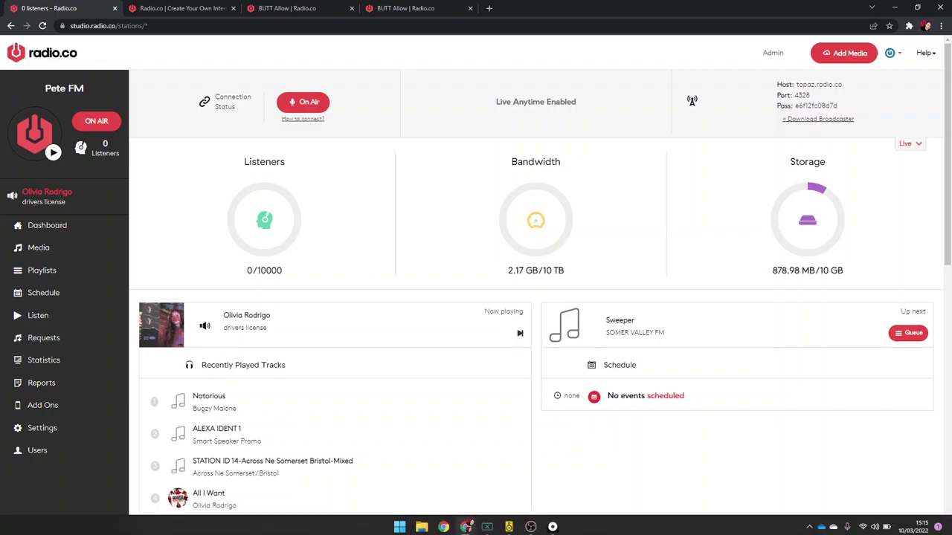
{"action": "mouse_move", "coordinate": [509, 524]}
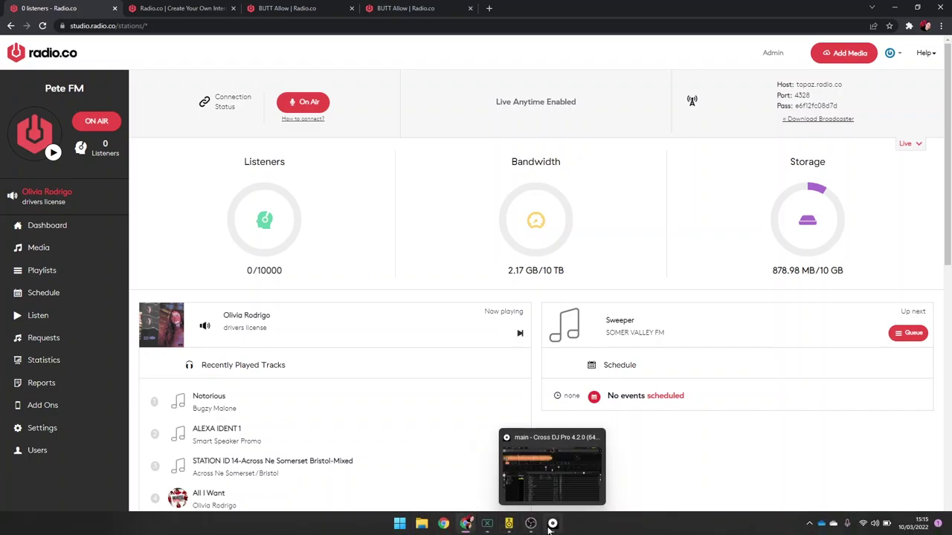
{"action": "left_click", "coordinate": [509, 524]}
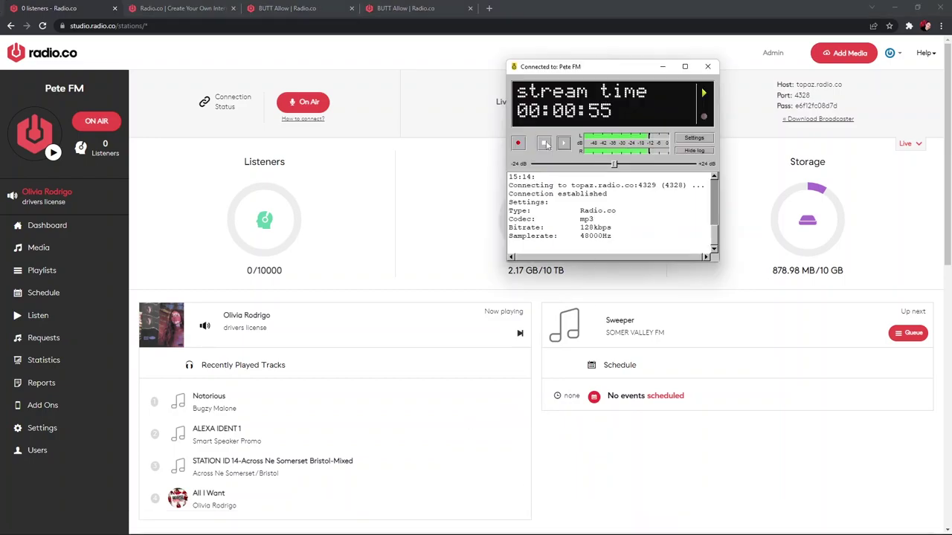
{"action": "left_click", "coordinate": [544, 143]}
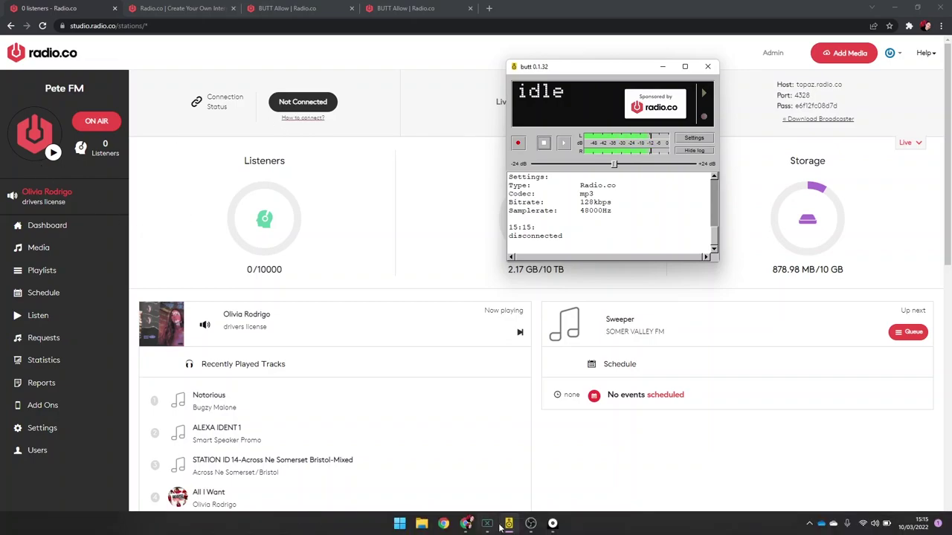
- Bring Cross DJ Pro back to the front with Archaic Candor paused on deck A
{"action": "left_click", "coordinate": [552, 524]}
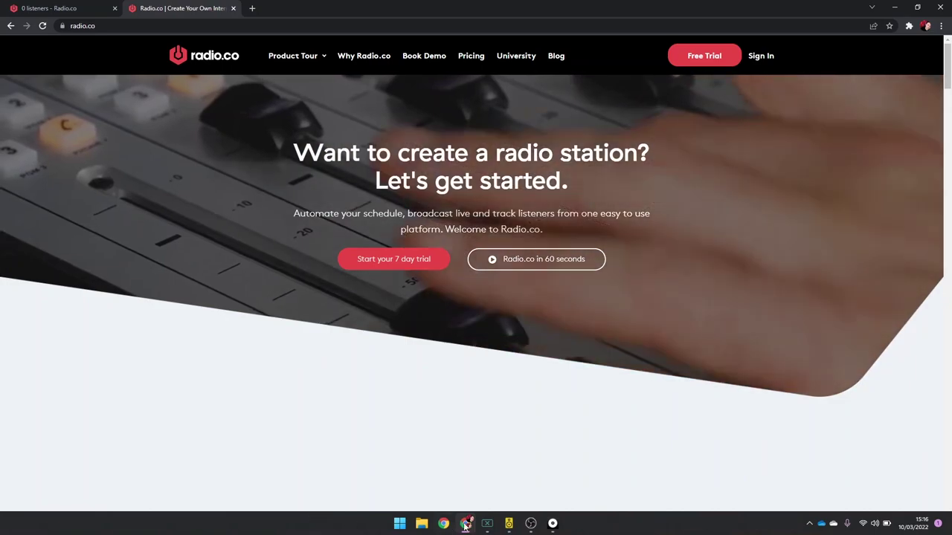
{"action": "left_click", "coordinate": [553, 525]}
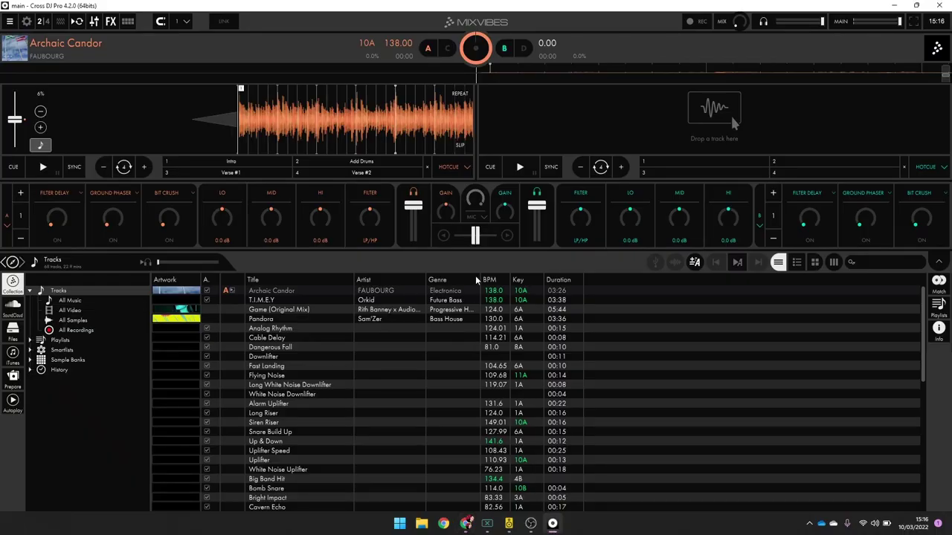